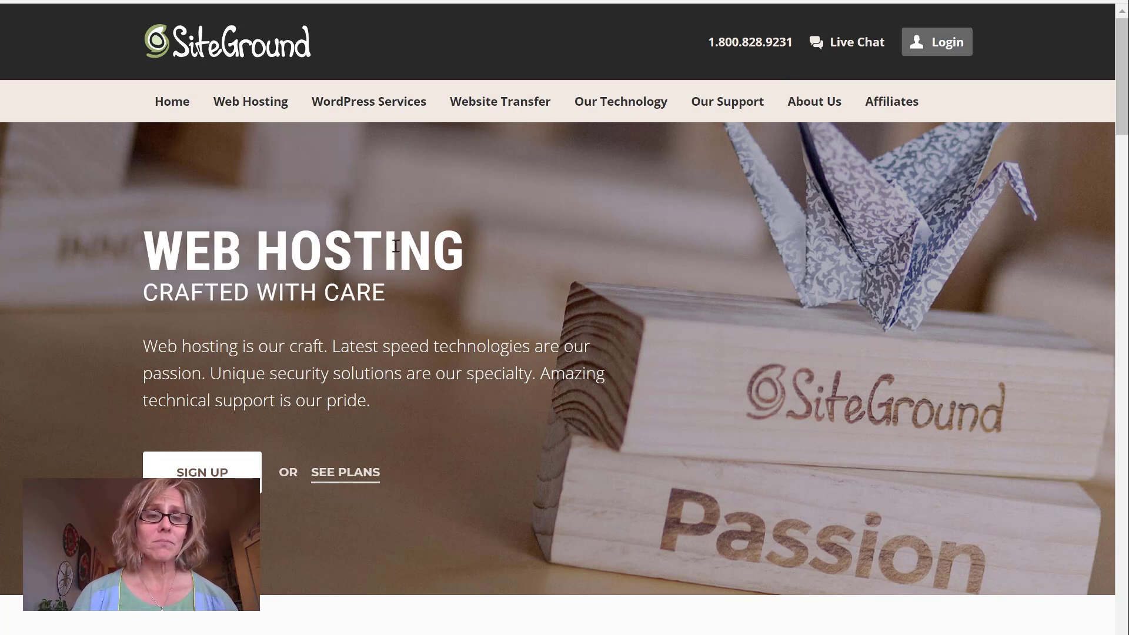
Step: Open the shared Web Hosting plans from the hosting platforms overview and view the plan comparison
scroll(411, 260, down, 10)
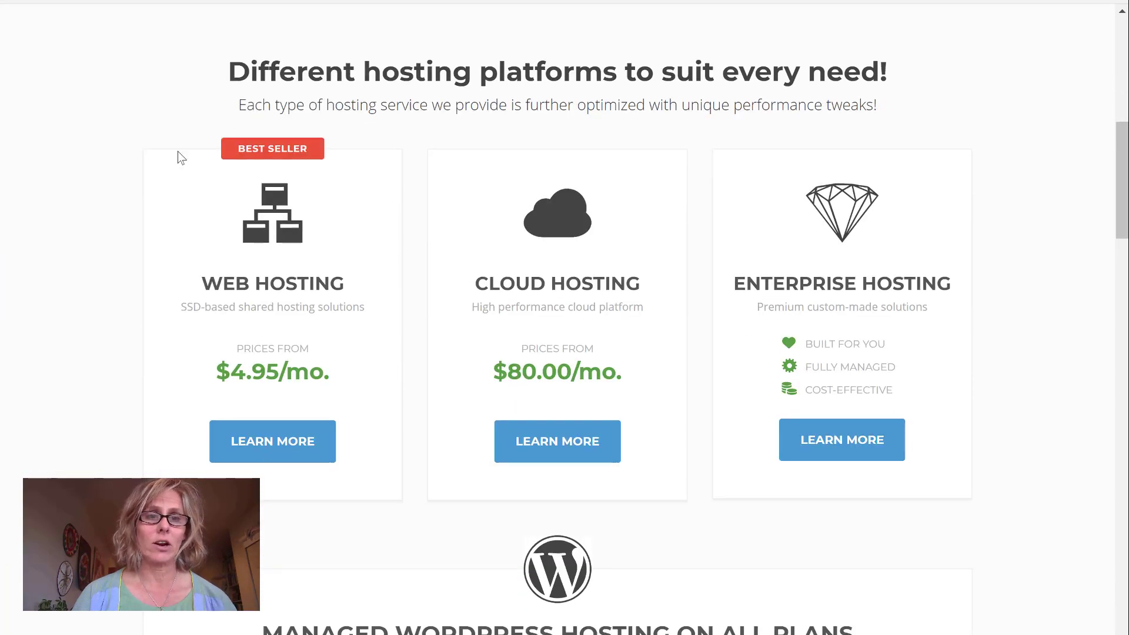
click(274, 456)
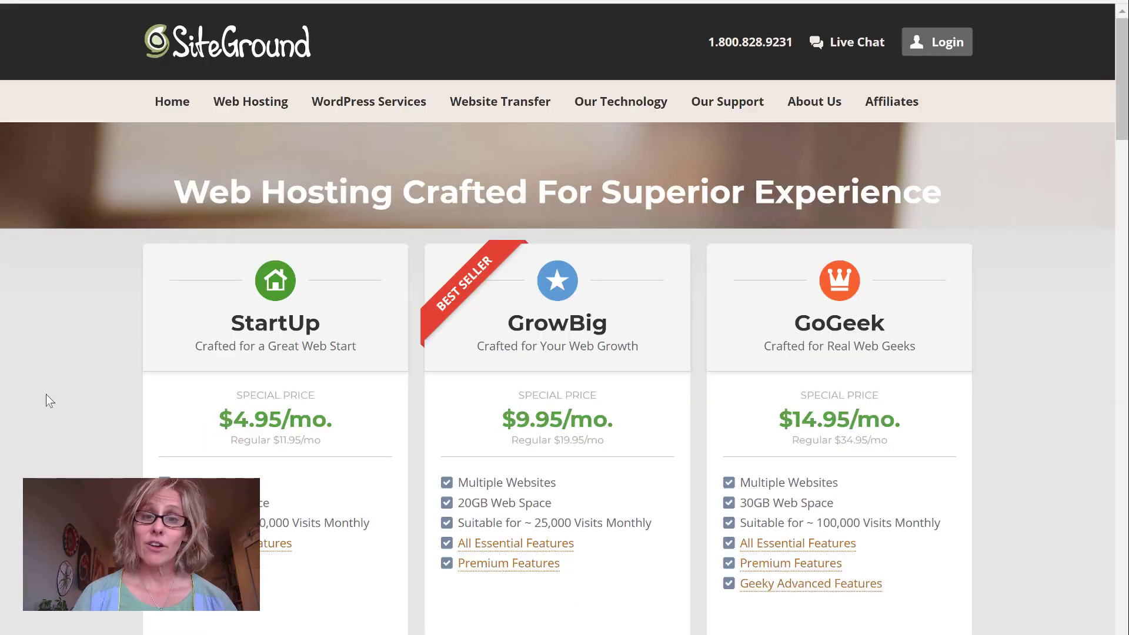
scroll(47, 395, down, 2)
scroll(47, 395, down, 1)
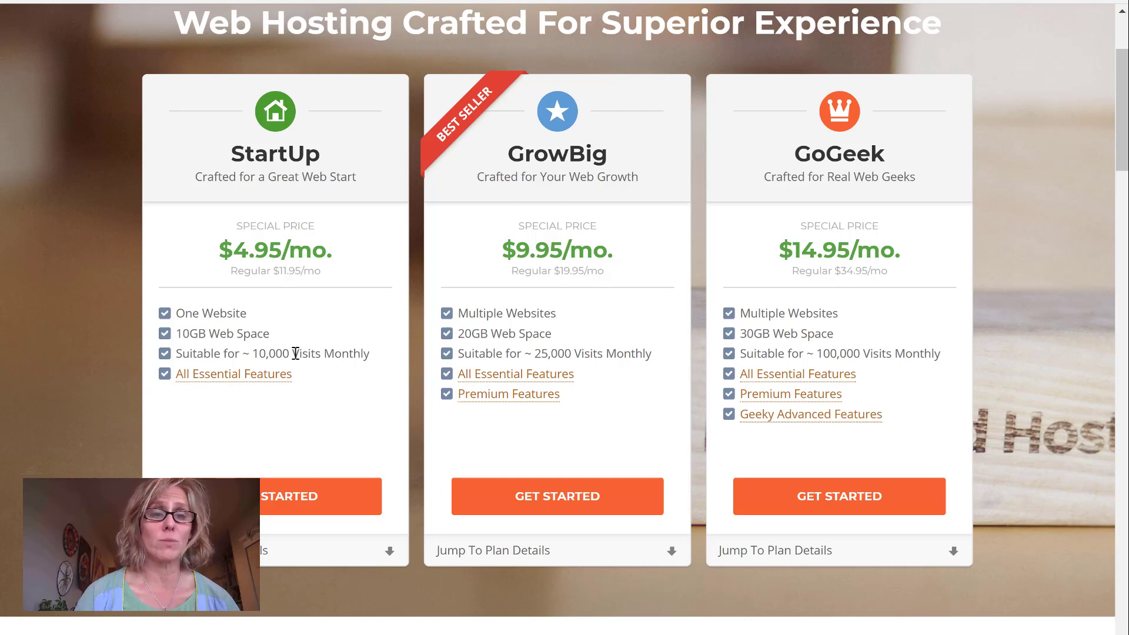
Step: Check StartUp's essential features and GoGeek's advanced features, and get started with the StartUp plan
mouse_move(269, 382)
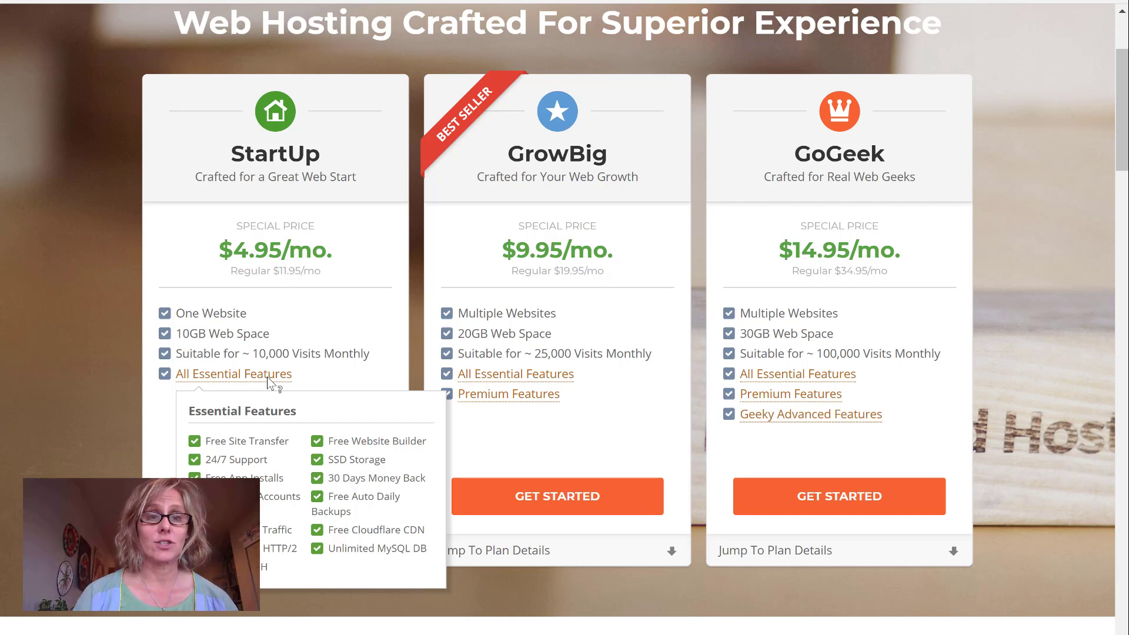
mouse_move(223, 382)
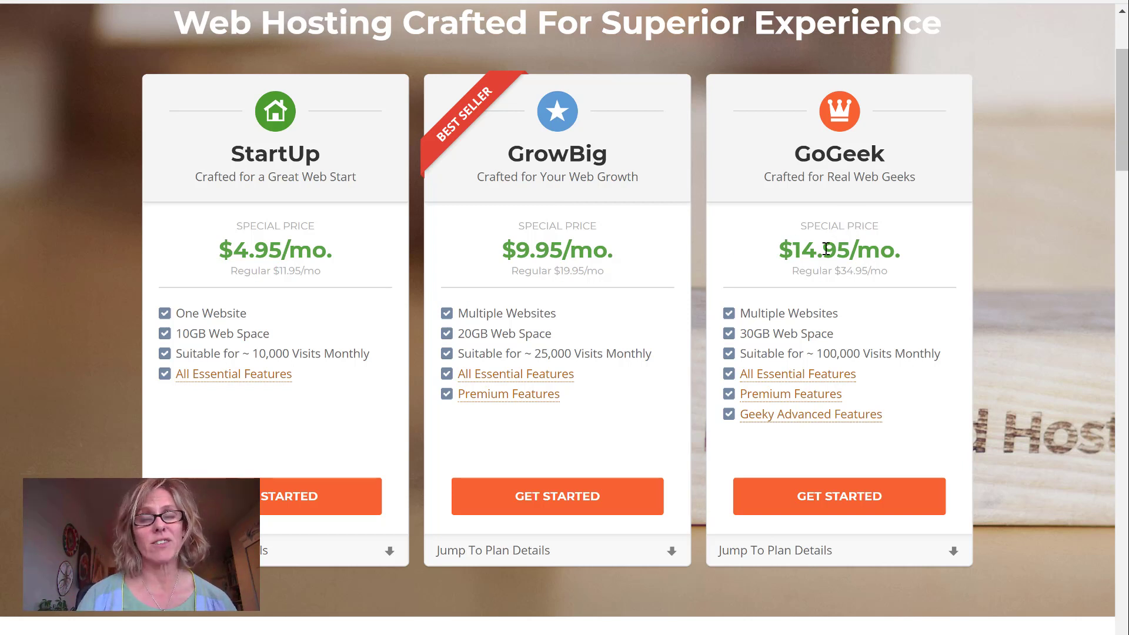
mouse_move(799, 419)
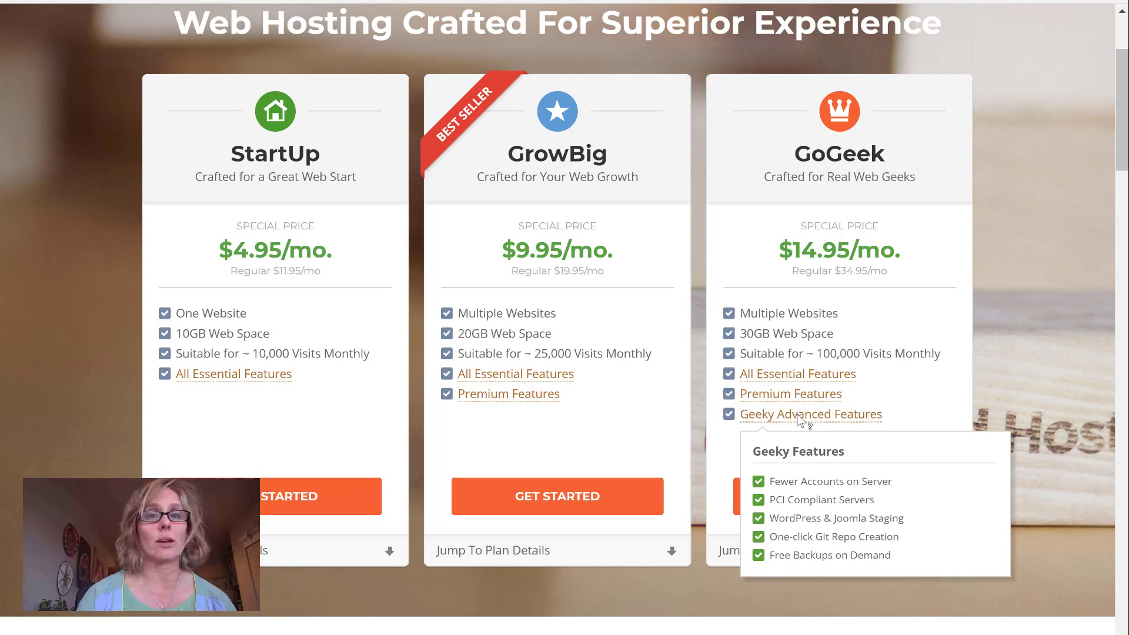
click(262, 505)
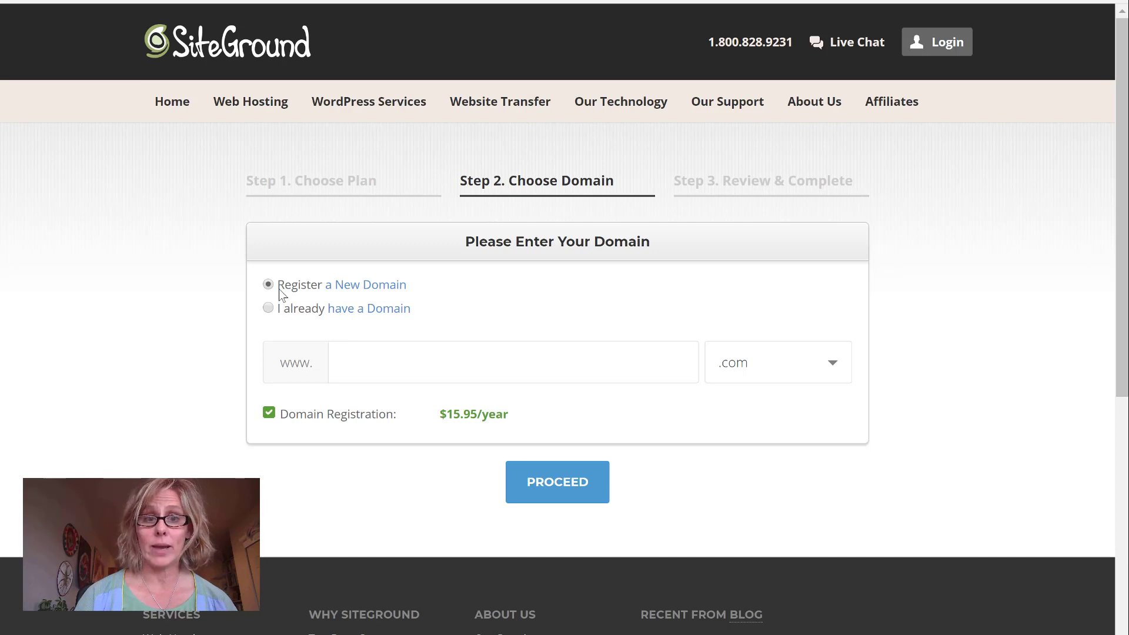
Step: Choose the option for an already owned domain, enter theoverlandersdaughter.com and proceed to the review stage
click(268, 309)
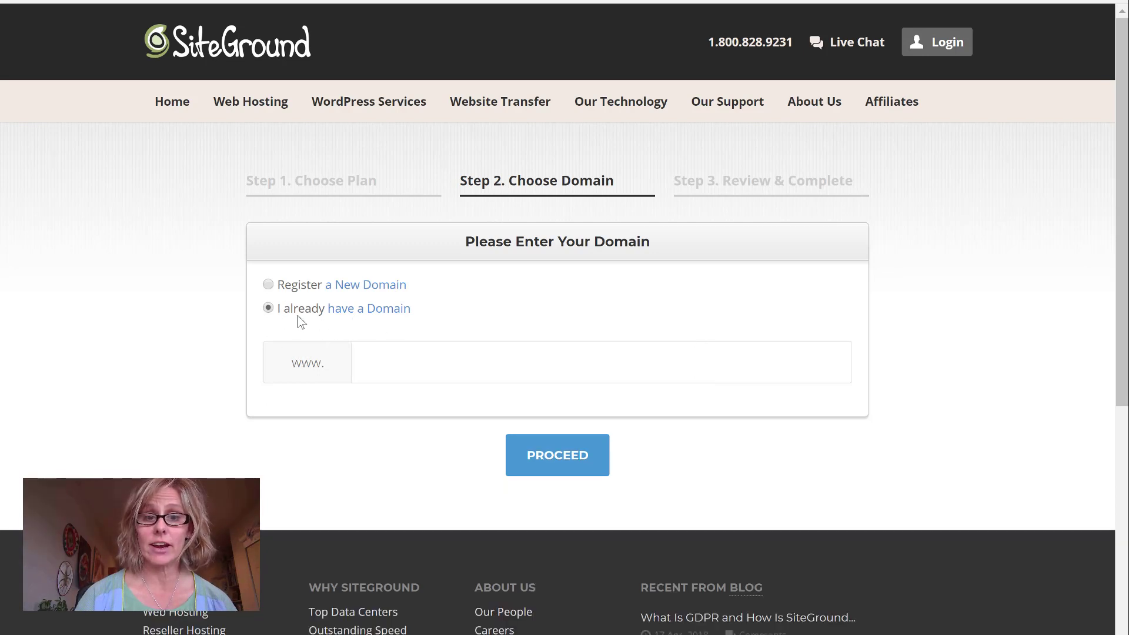
click(268, 285)
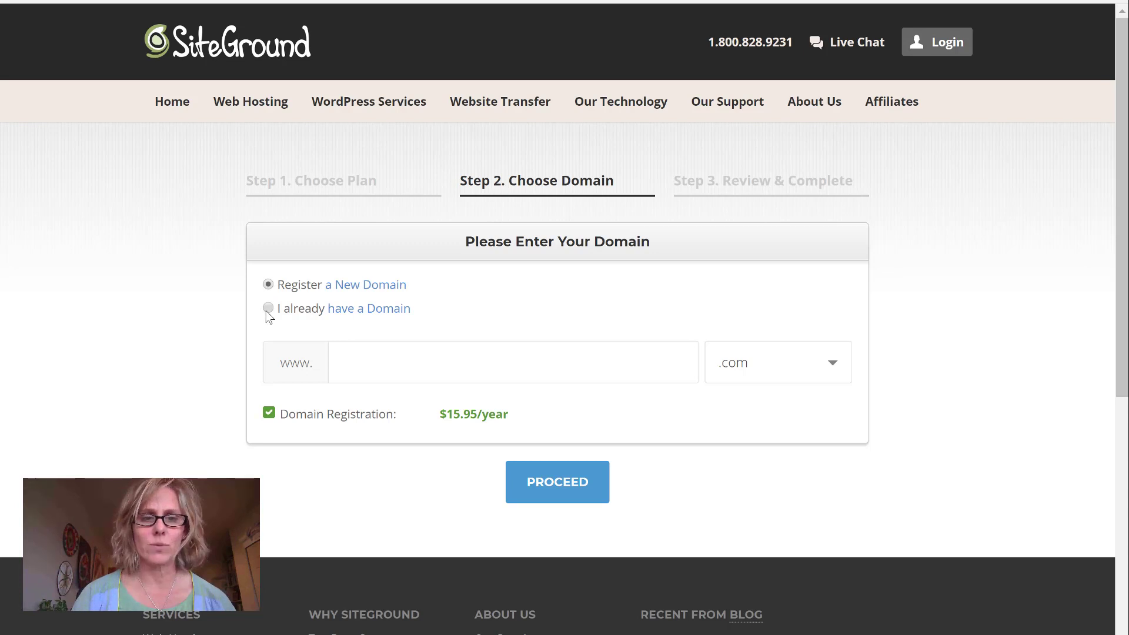
click(268, 309)
click(581, 457)
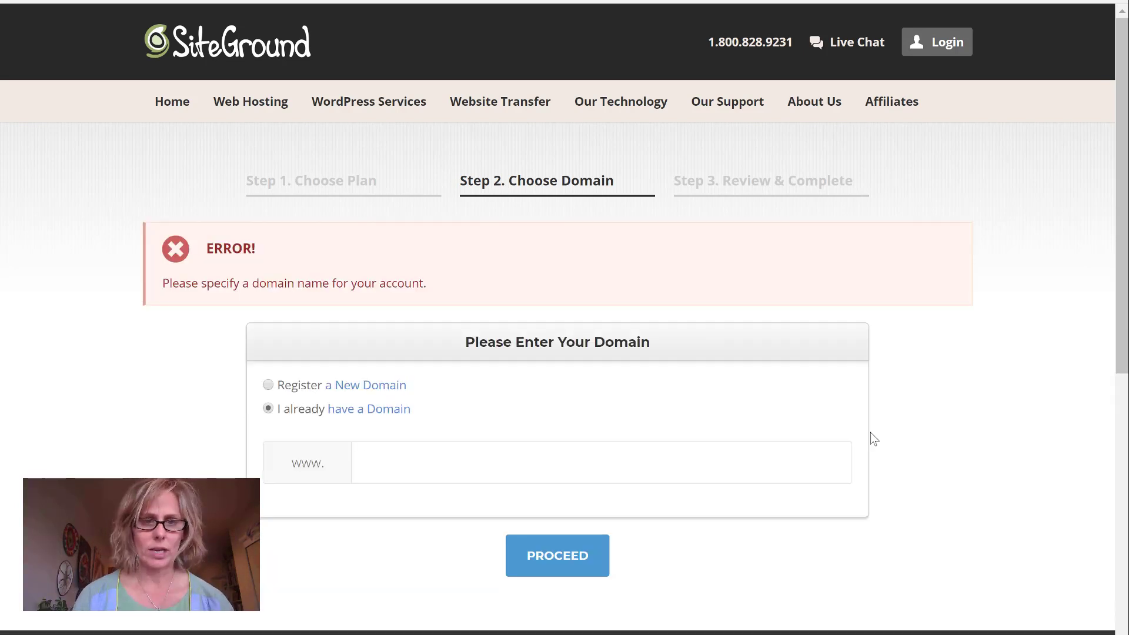
text(theoverlandersdaughter.com)
click(545, 567)
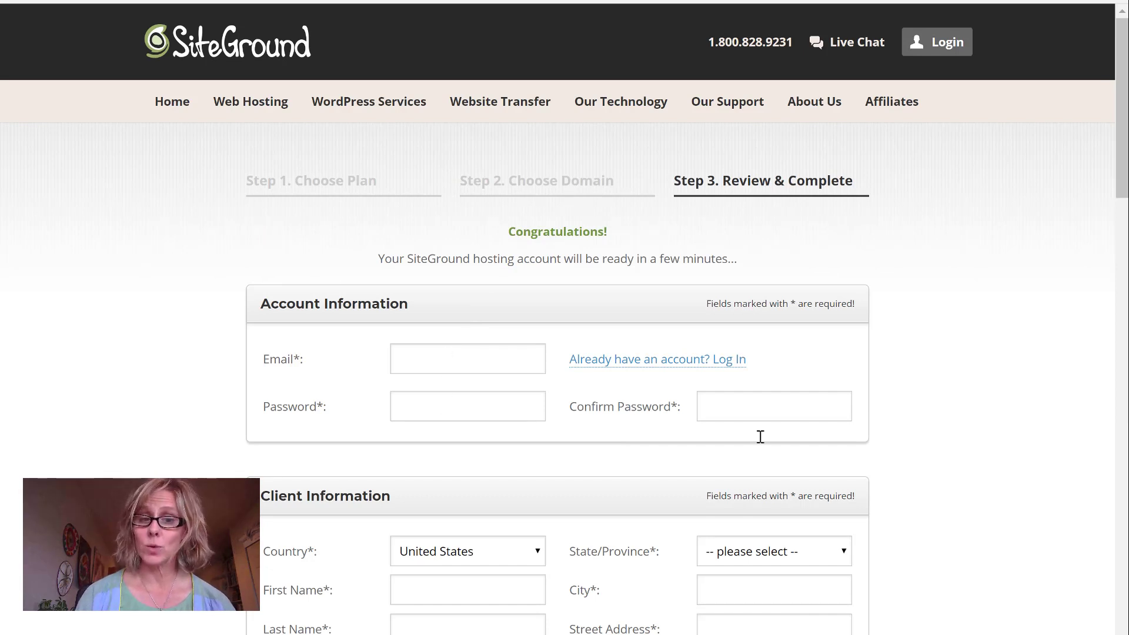
Step: Look through the order form, remove the SG Site Scanner extra and try to submit the payment
scroll(669, 452, down, 4)
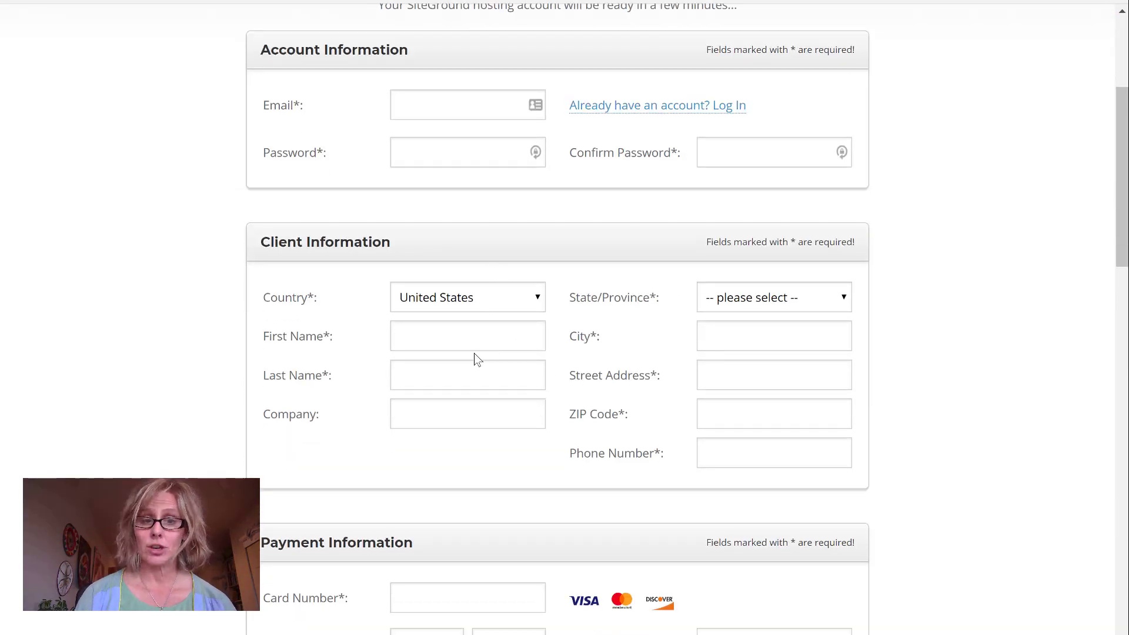
scroll(532, 484, down, 3)
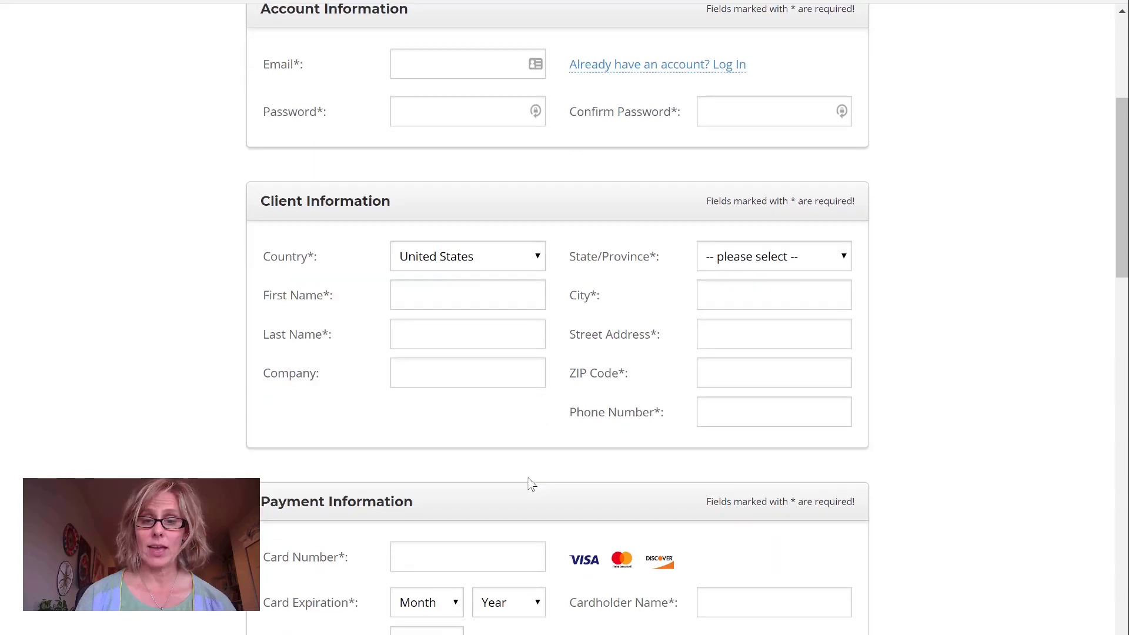
scroll(562, 604, down, 3)
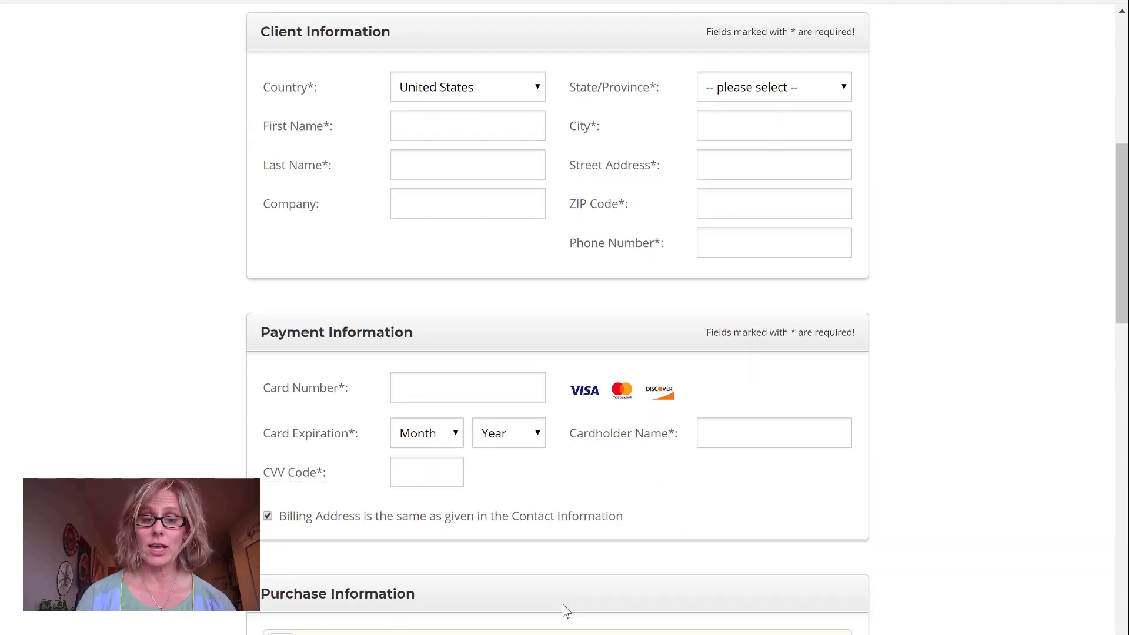
scroll(441, 474, down, 1)
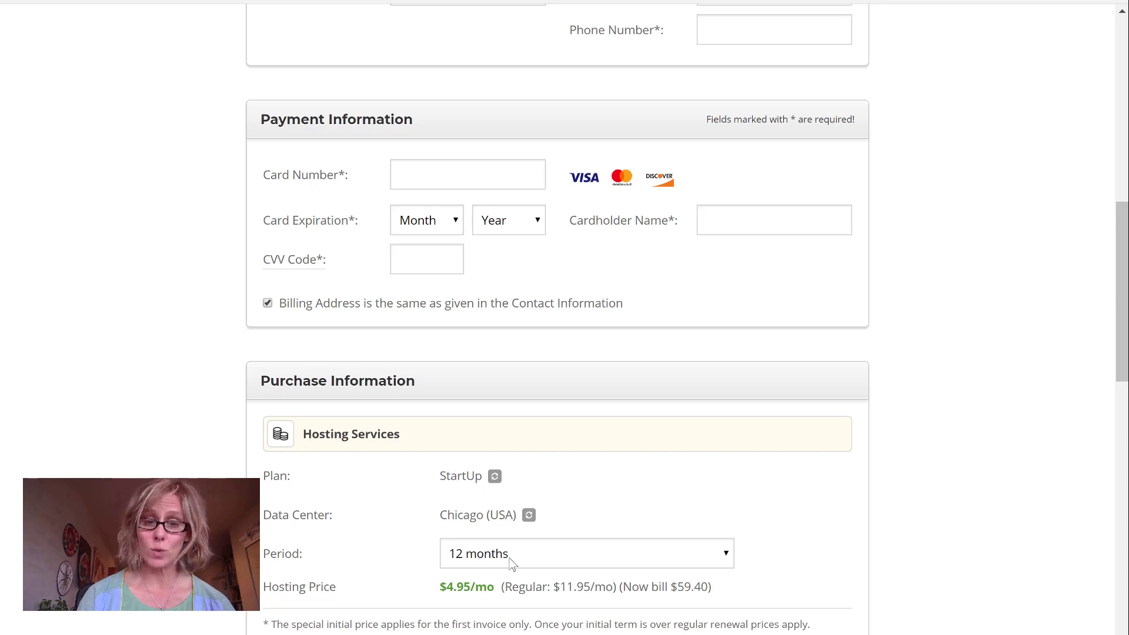
scroll(509, 560, down, 3)
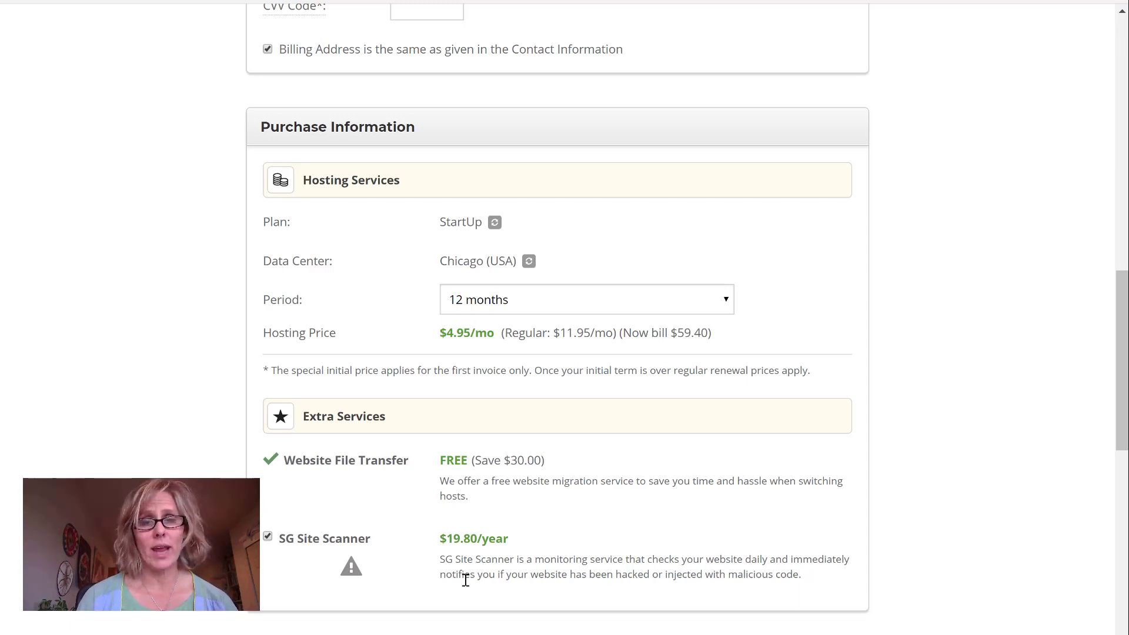
click(265, 538)
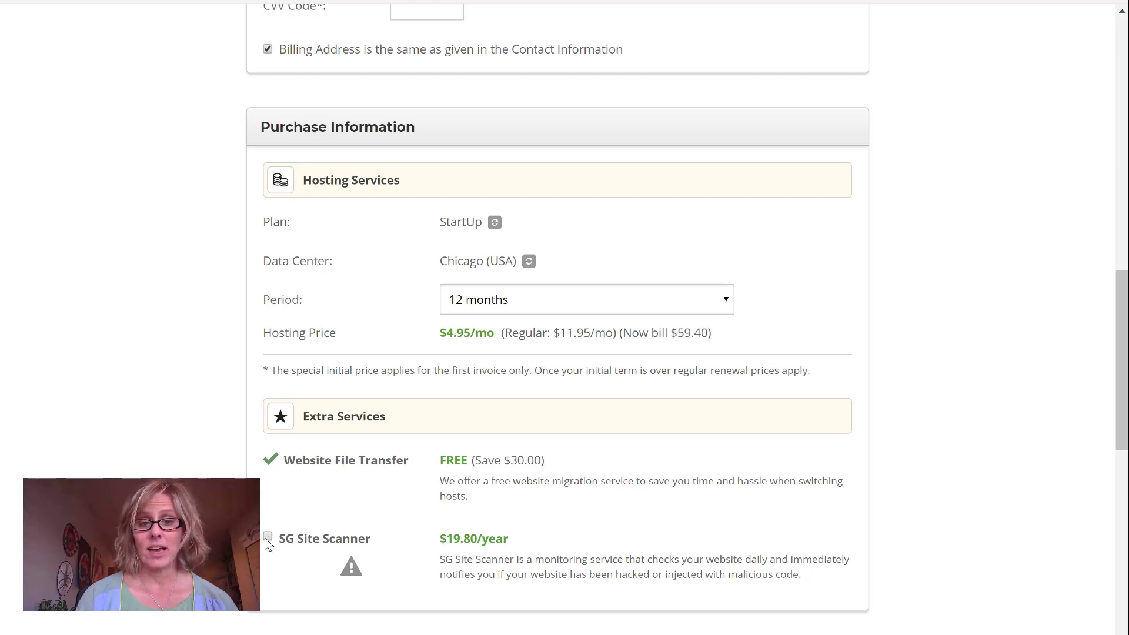
scroll(264, 537, down, 3)
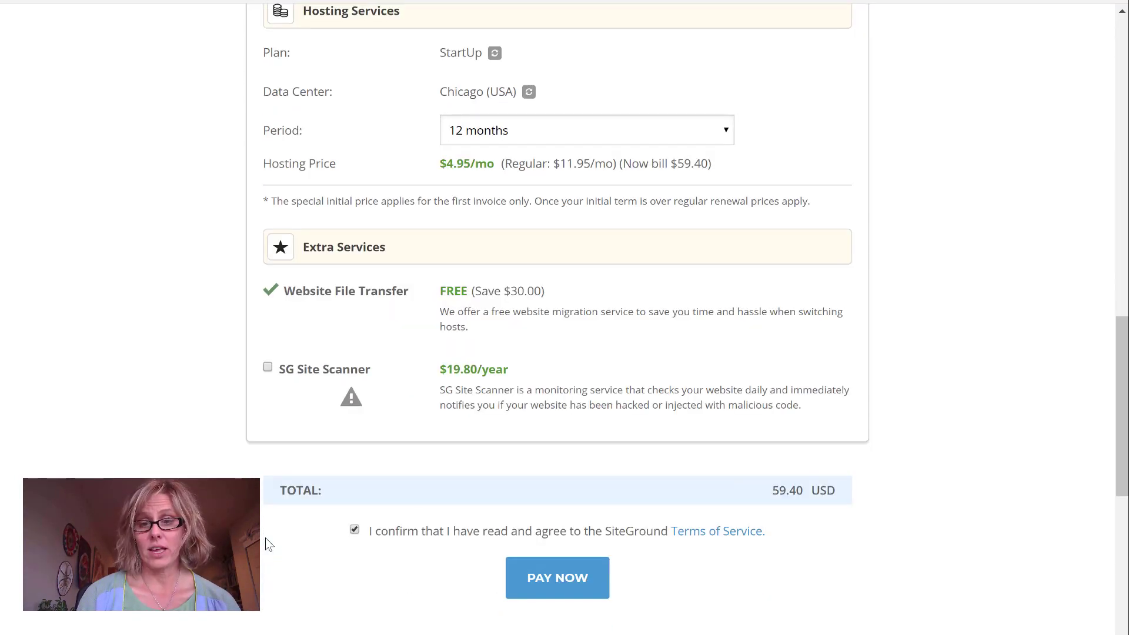
click(268, 367)
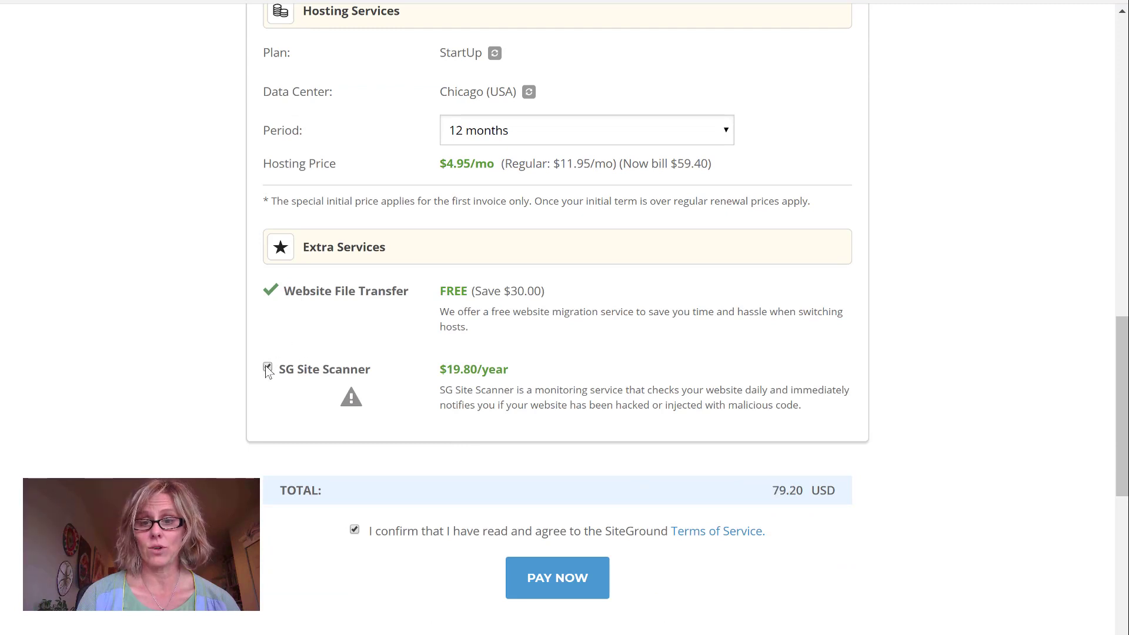
click(268, 367)
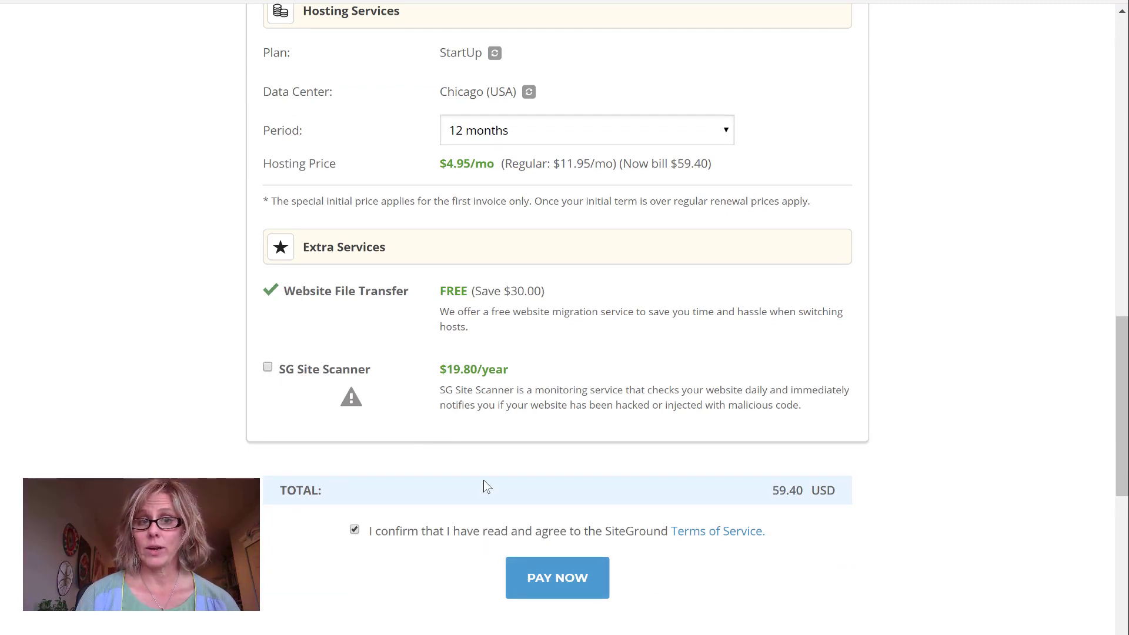
click(577, 578)
scroll(569, 512, up, 5)
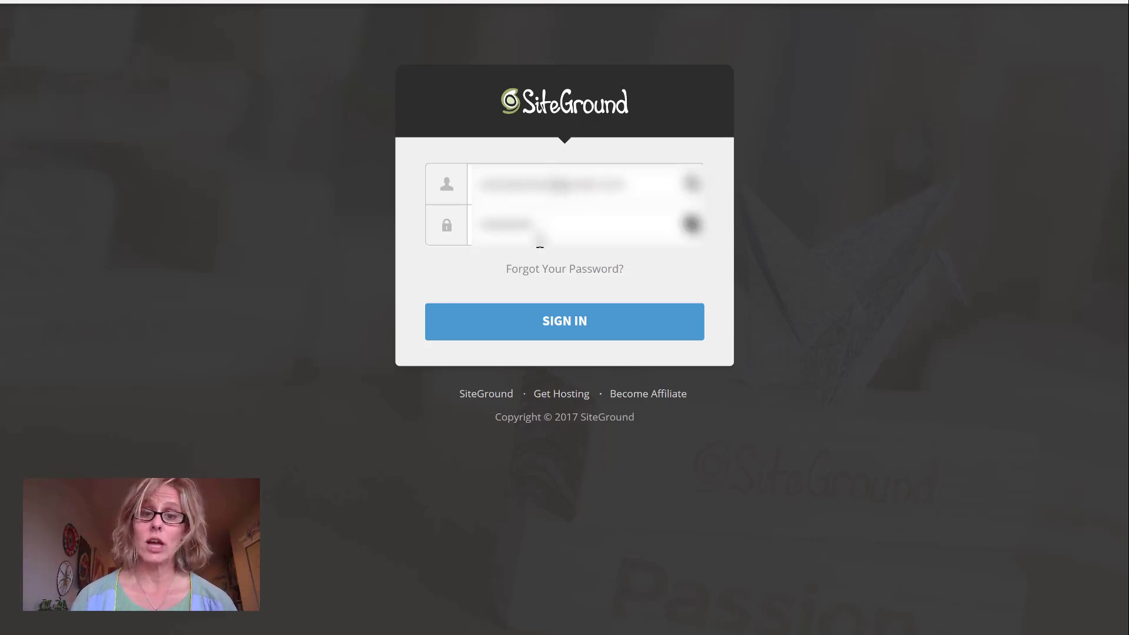
Step: Sign in to the hosting account with the prefilled credentials and open the My Accounts area
click(584, 323)
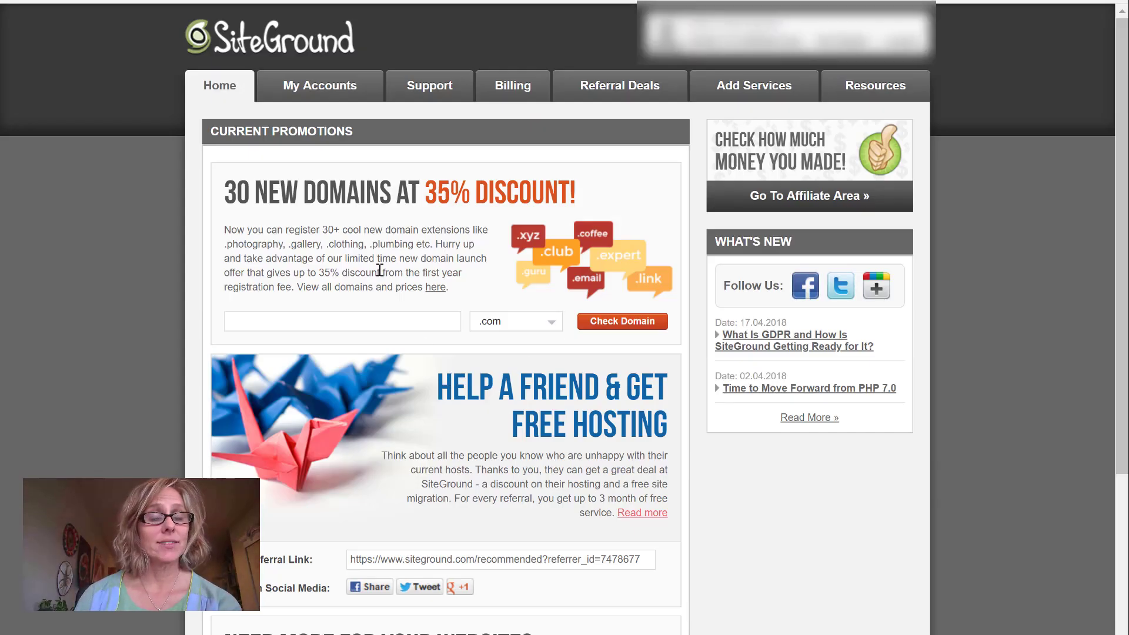
scroll(378, 274, down, 5)
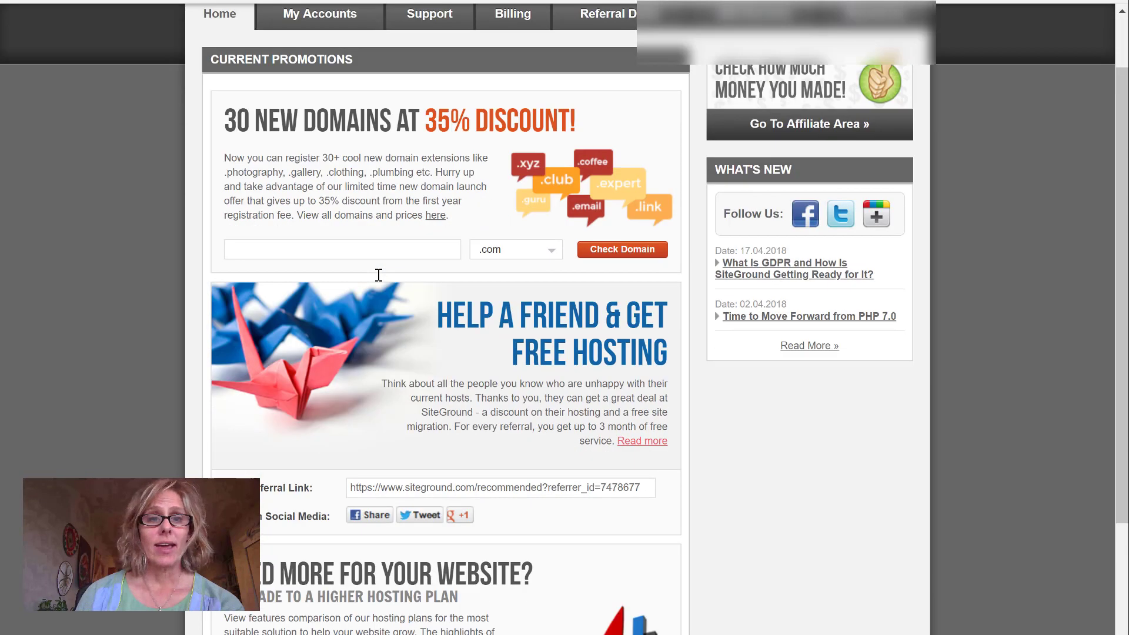
scroll(378, 274, up, 5)
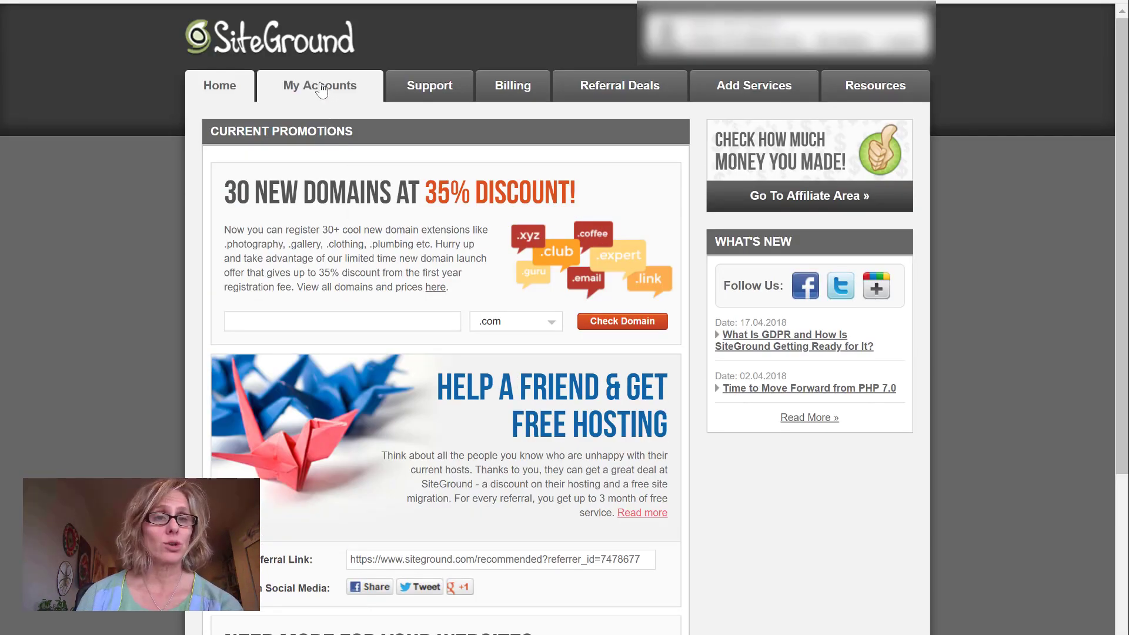
click(321, 88)
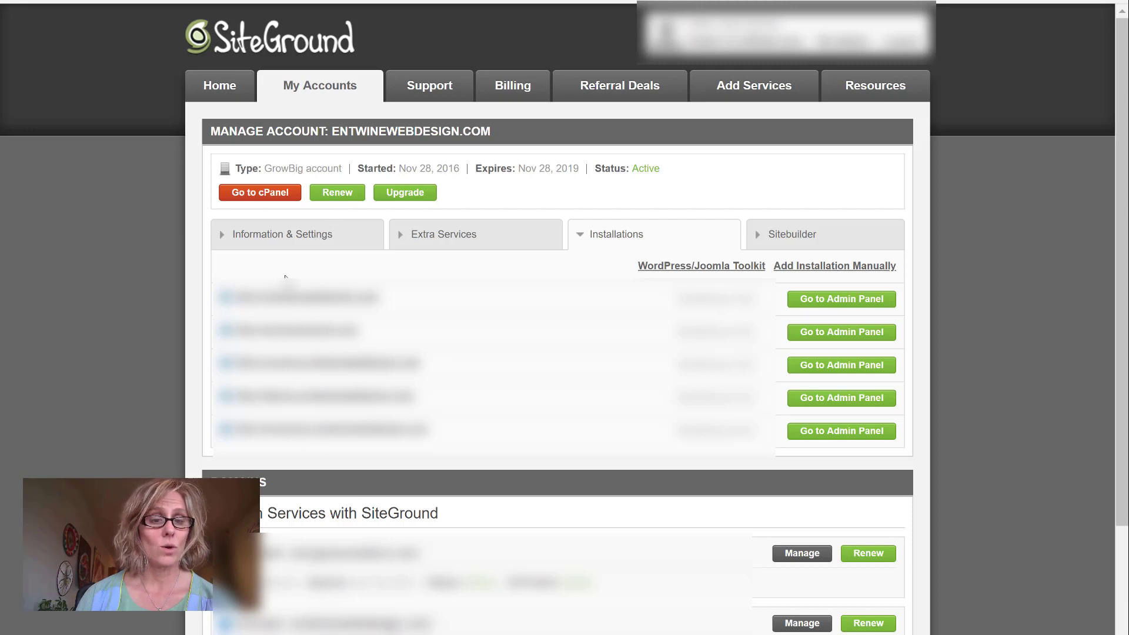
Step: Look over the account management page and open cPanel for the entwinewebdesign.com account
scroll(284, 280, down, 3)
scroll(262, 202, up, 3)
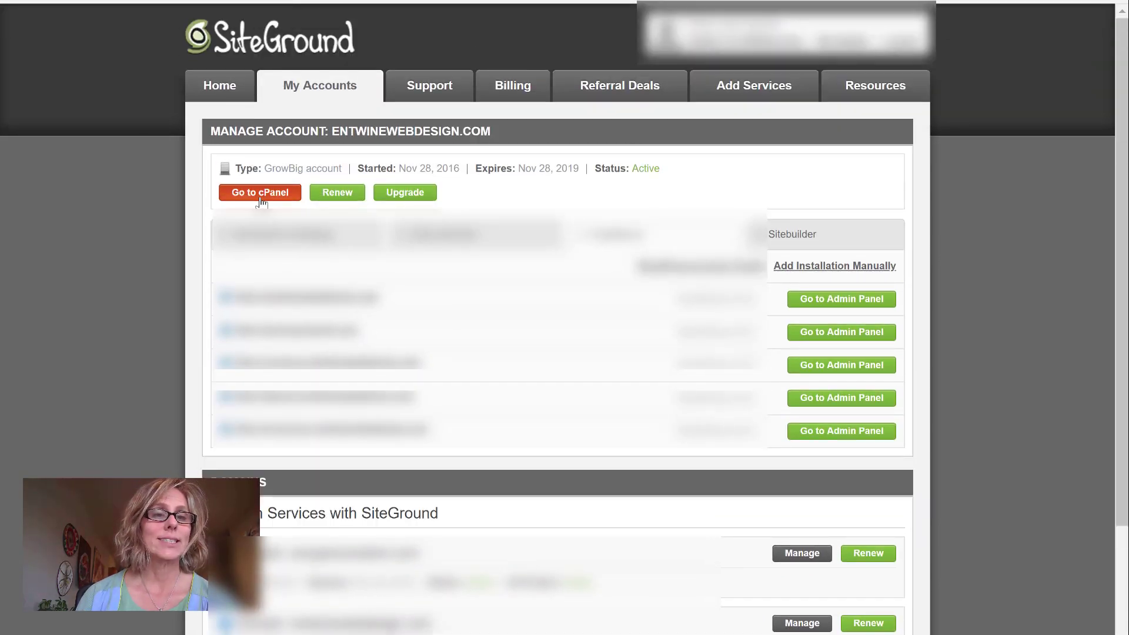
click(260, 195)
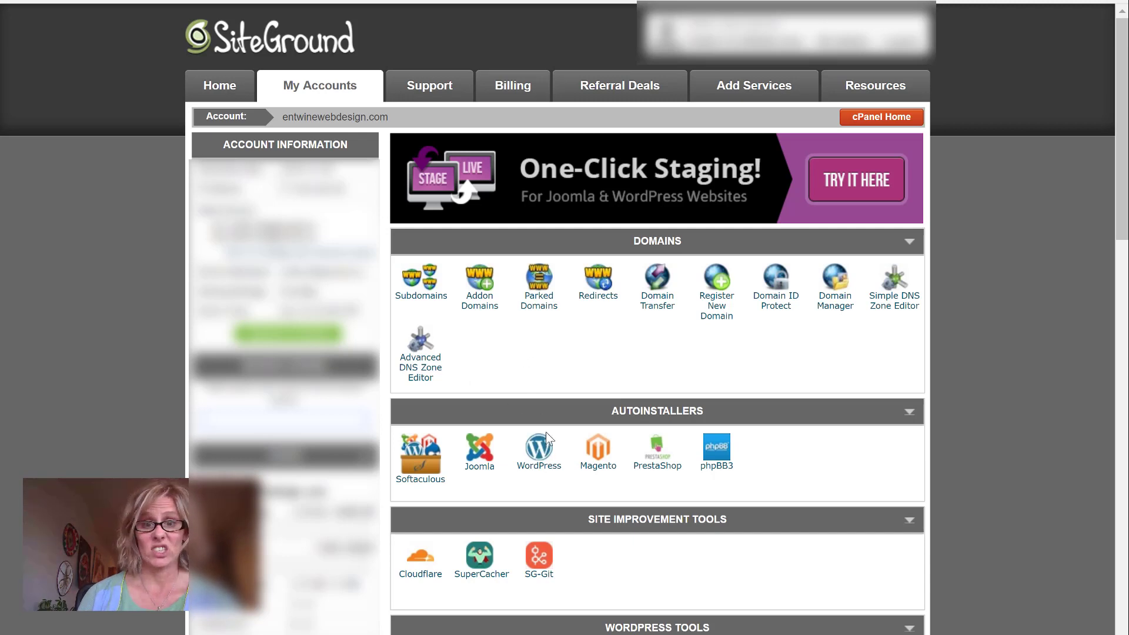
Step: Open the WordPress autoinstaller from cPanel and look over its overview and the list of current installations
click(544, 469)
scroll(541, 465, down, 2)
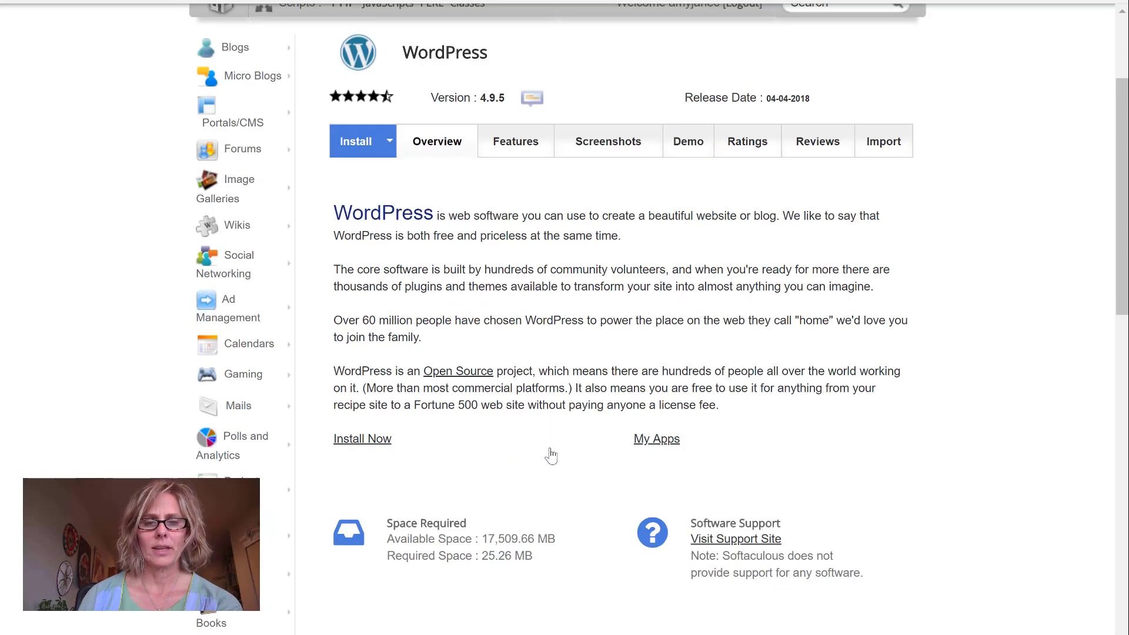
scroll(547, 456, down, 2)
scroll(551, 453, down, 2)
scroll(568, 488, down, 5)
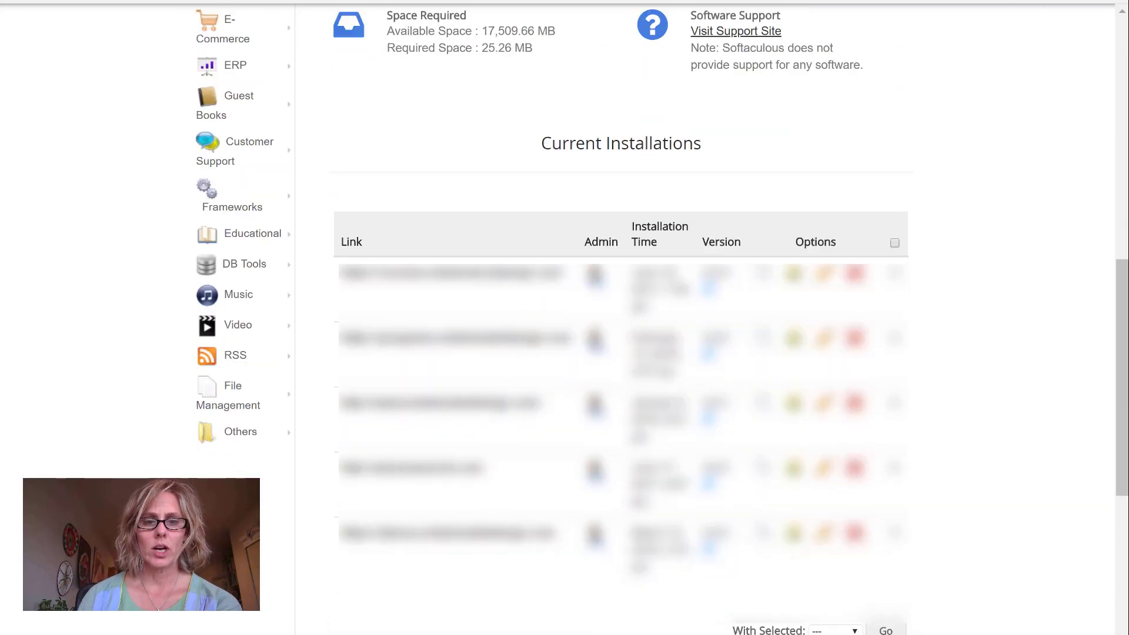
scroll(347, 235, up, 10)
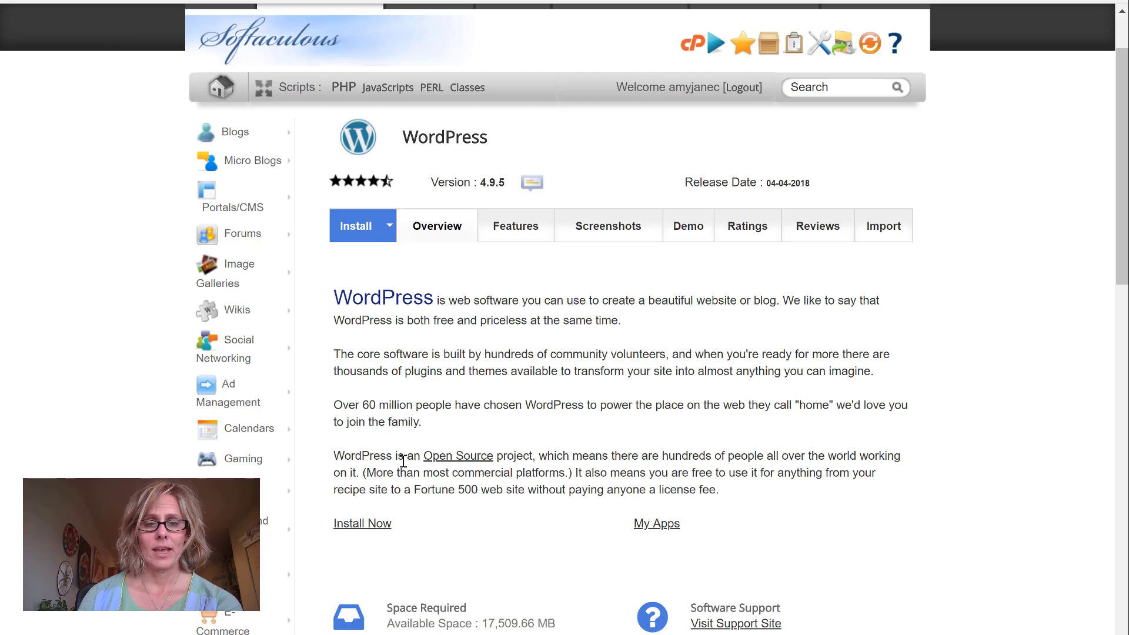
click(375, 529)
click(829, 373)
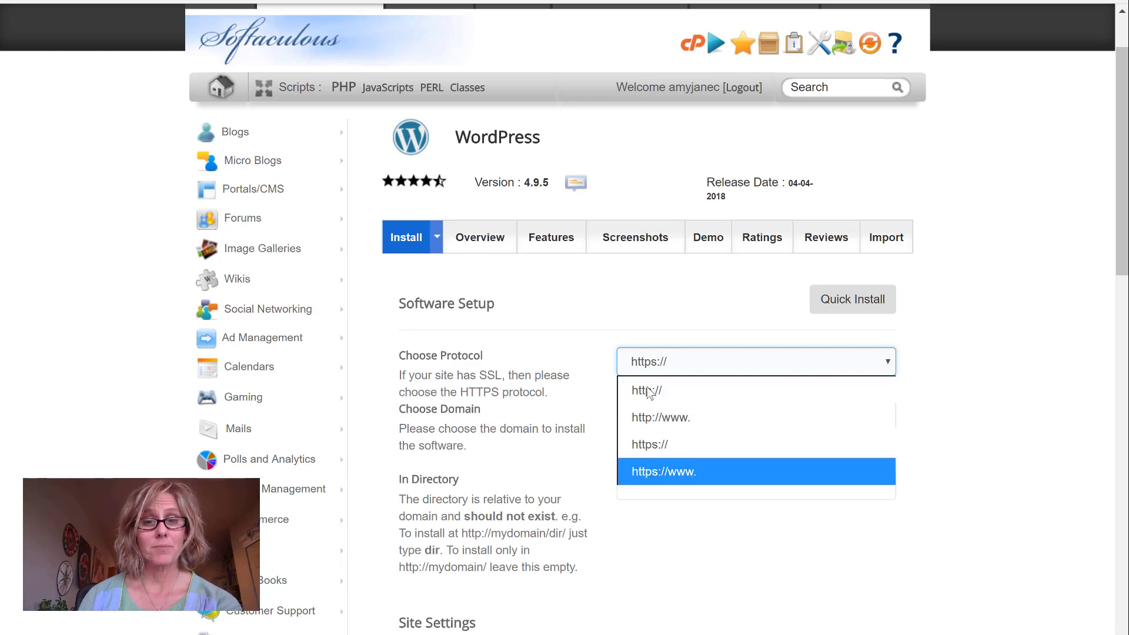
click(660, 400)
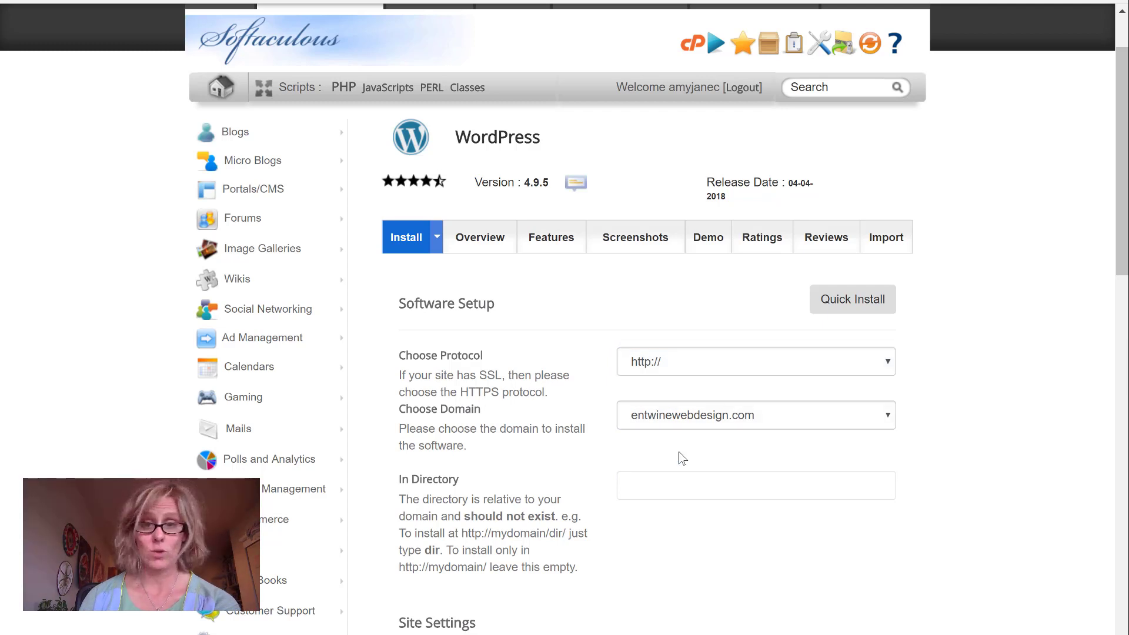
Step: Review the installation's domain, directory, site name and site description fields in the WordPress setup form
scroll(679, 453, down, 3)
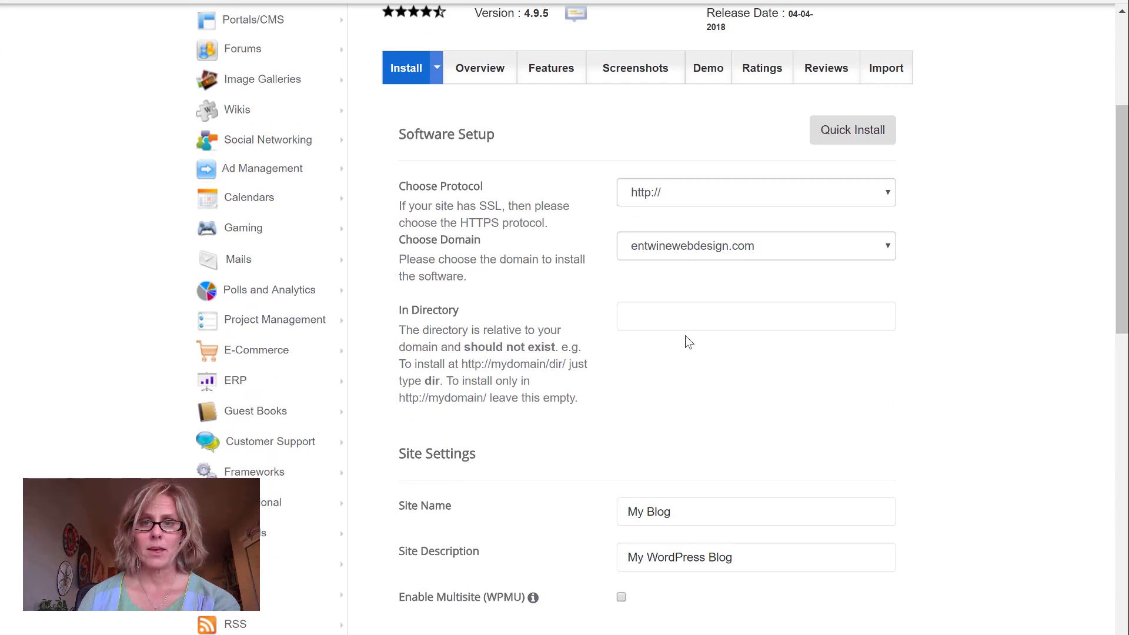
scroll(646, 403, down, 2)
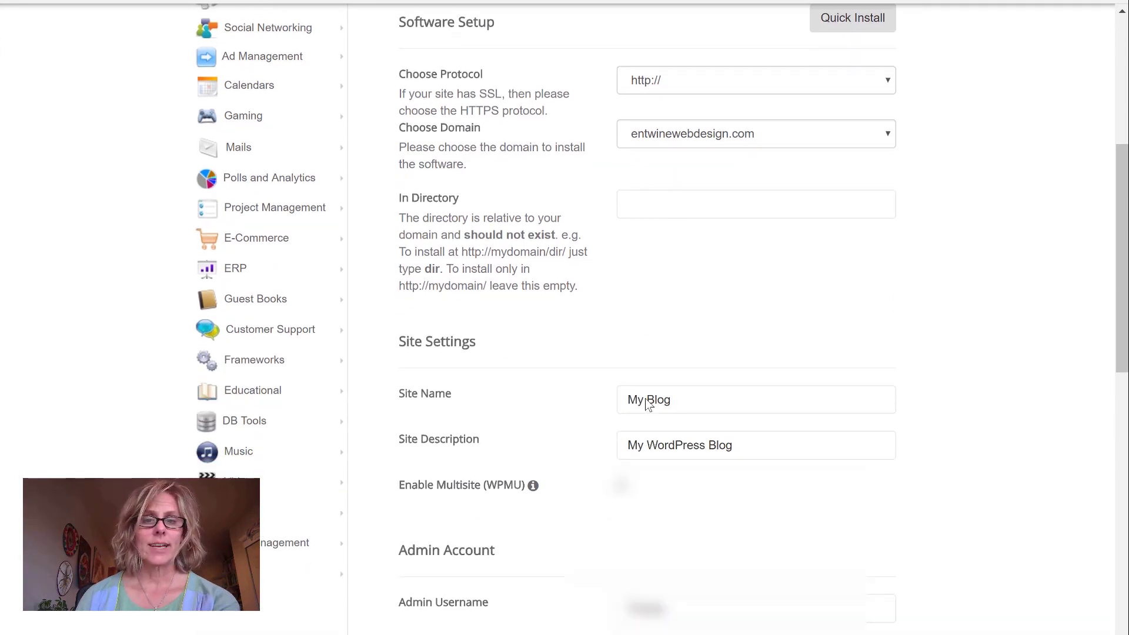
scroll(647, 404, down, 1)
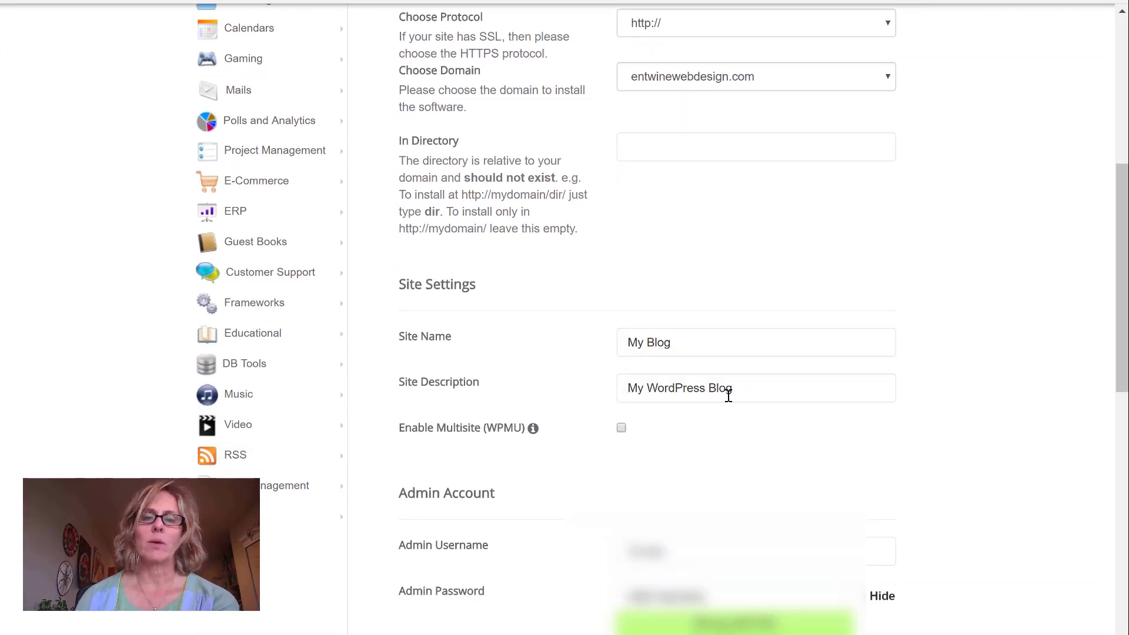
click(728, 396)
click(664, 345)
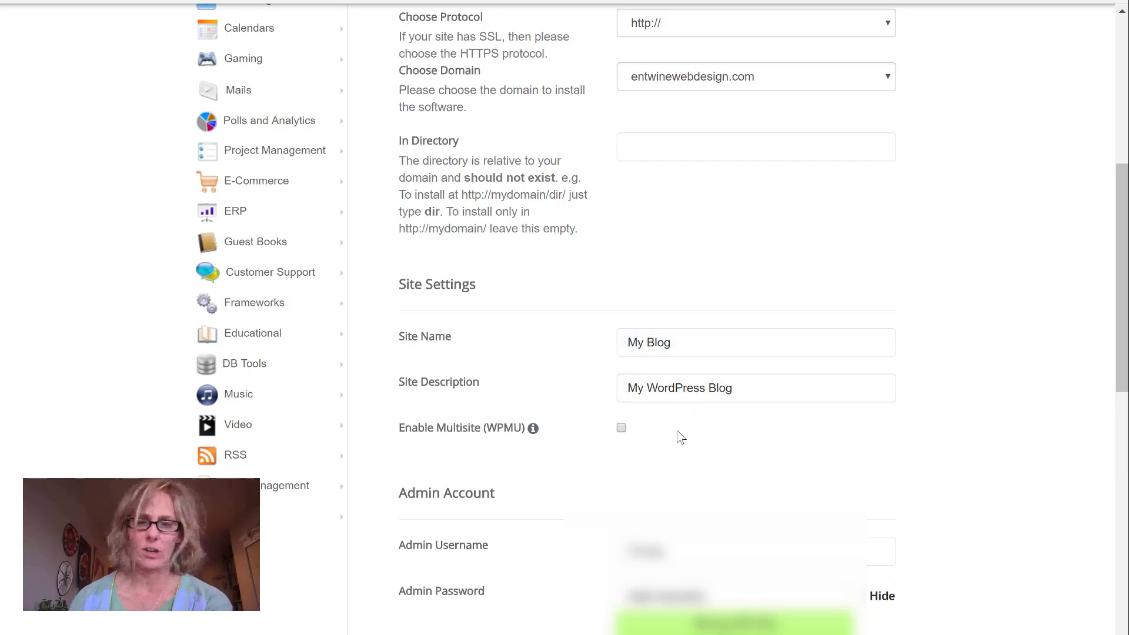
Step: Check the admin username, password and email fields, then the language, plugin and theme options of the WordPress installation
scroll(681, 437, down, 4)
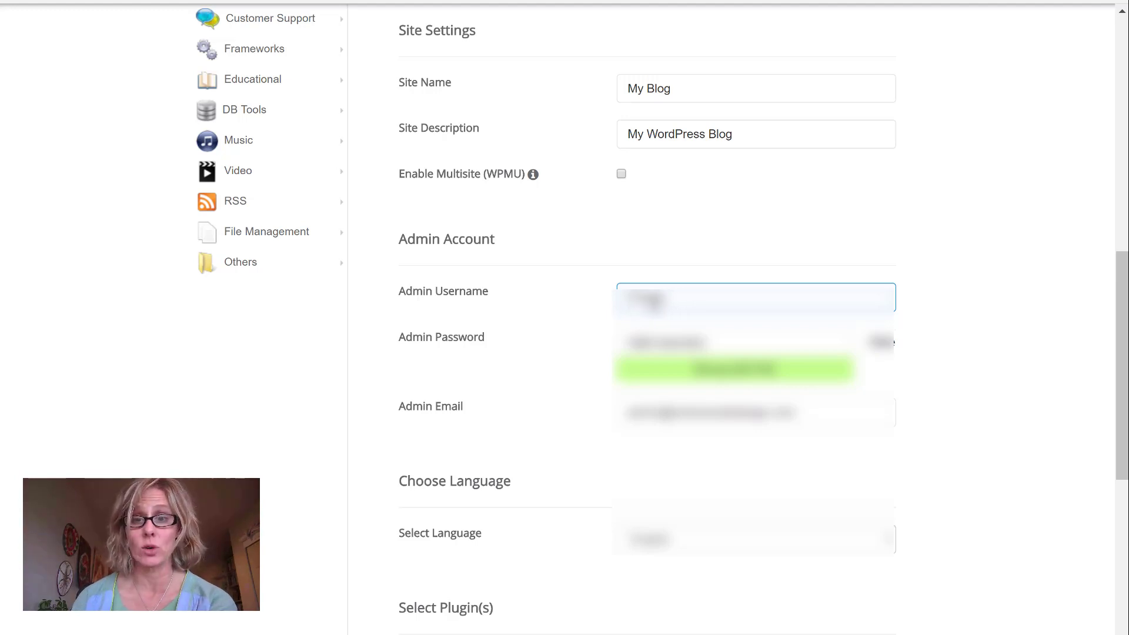
click(722, 342)
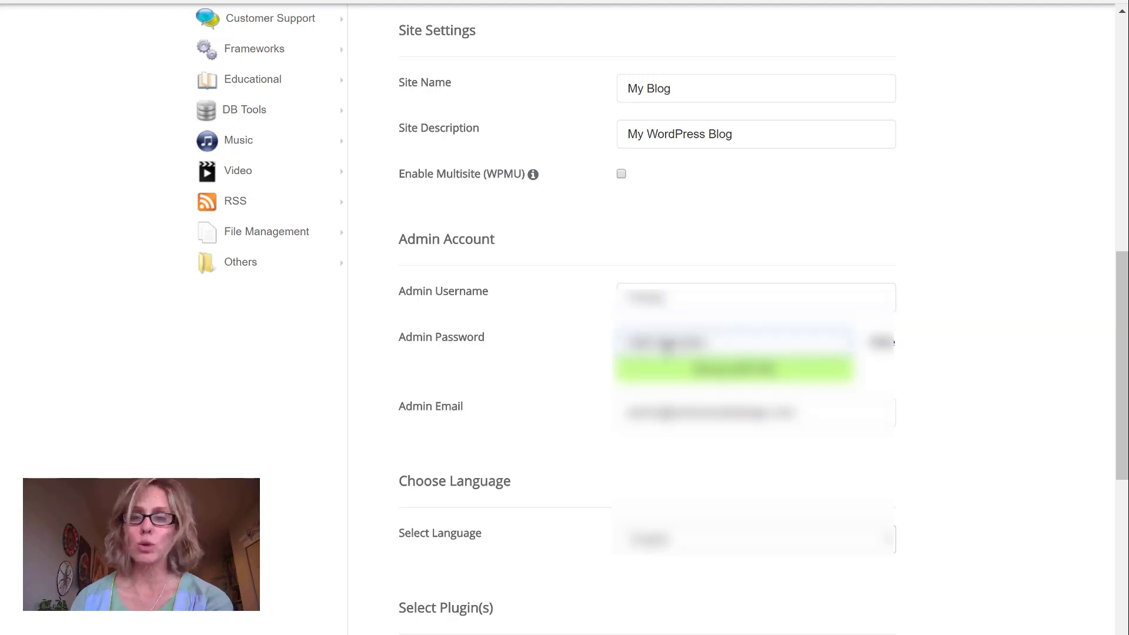
click(771, 412)
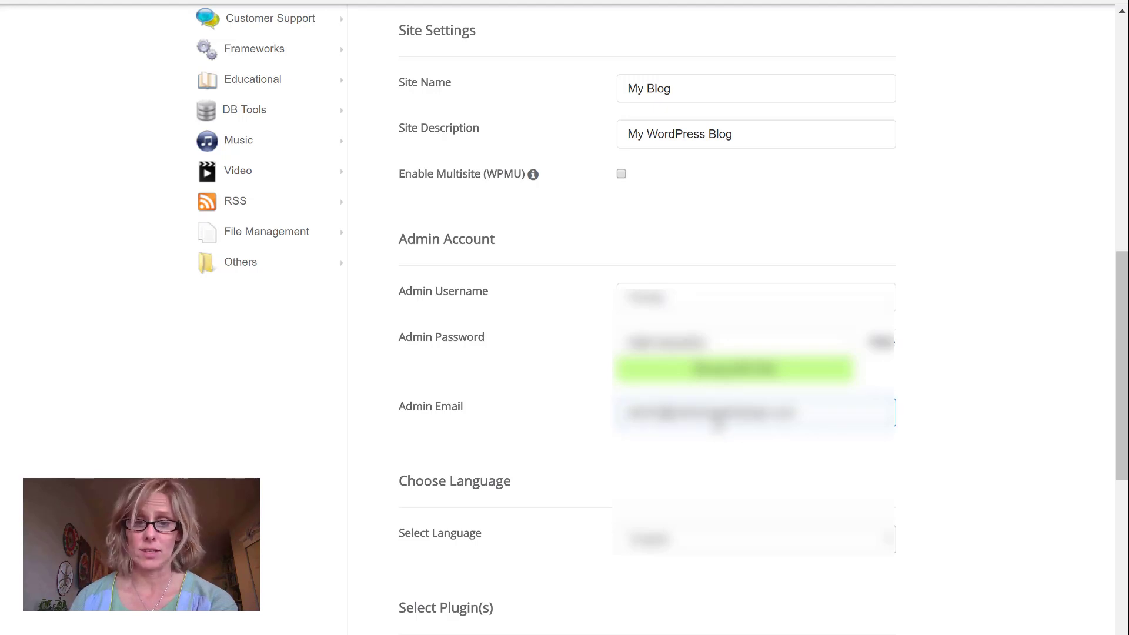
scroll(717, 420, down, 3)
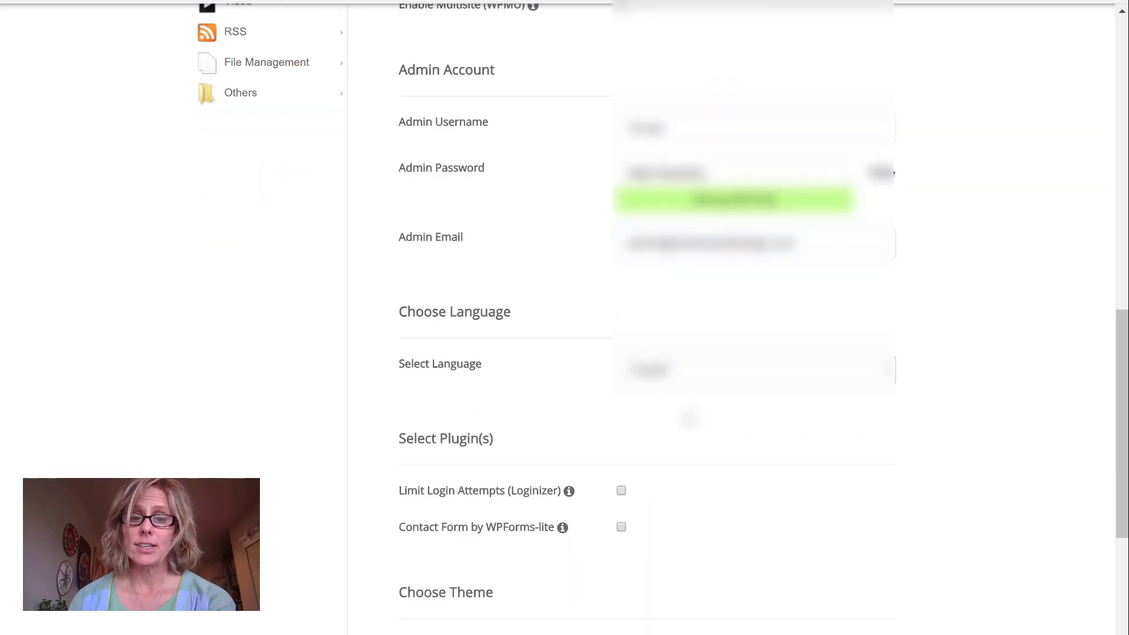
scroll(692, 431, down, 1)
scroll(691, 432, down, 3)
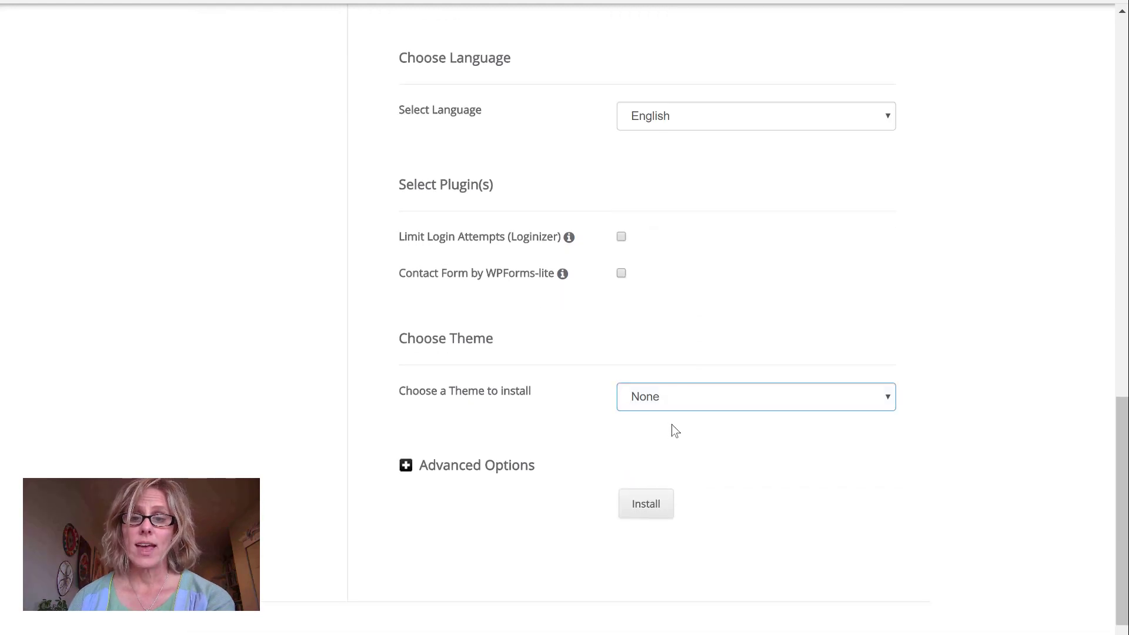
click(664, 408)
click(664, 408)
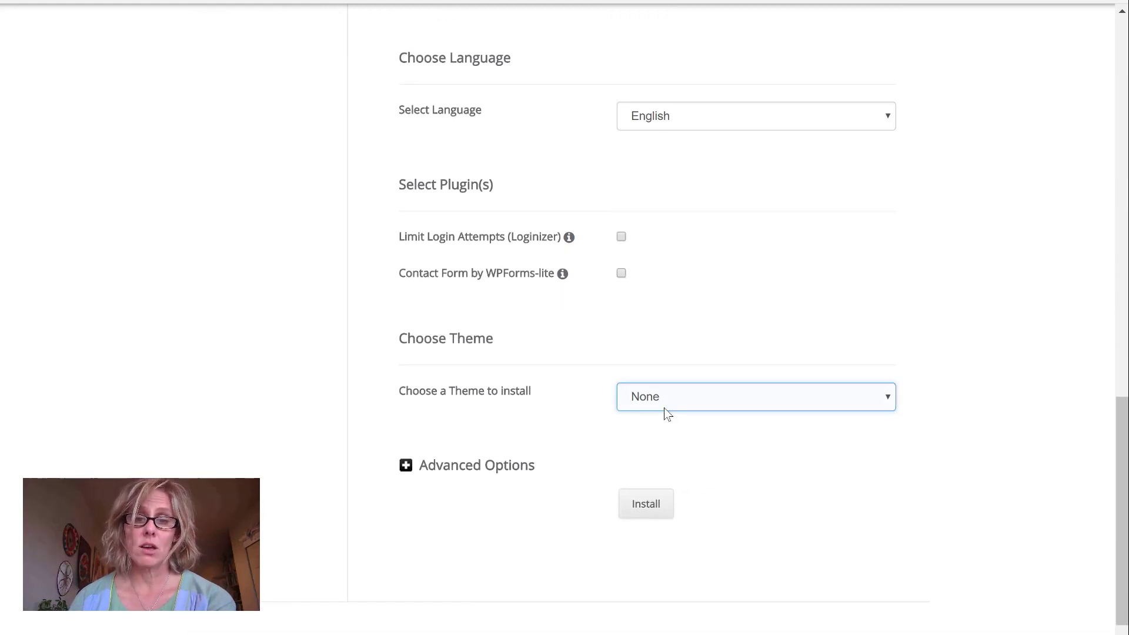